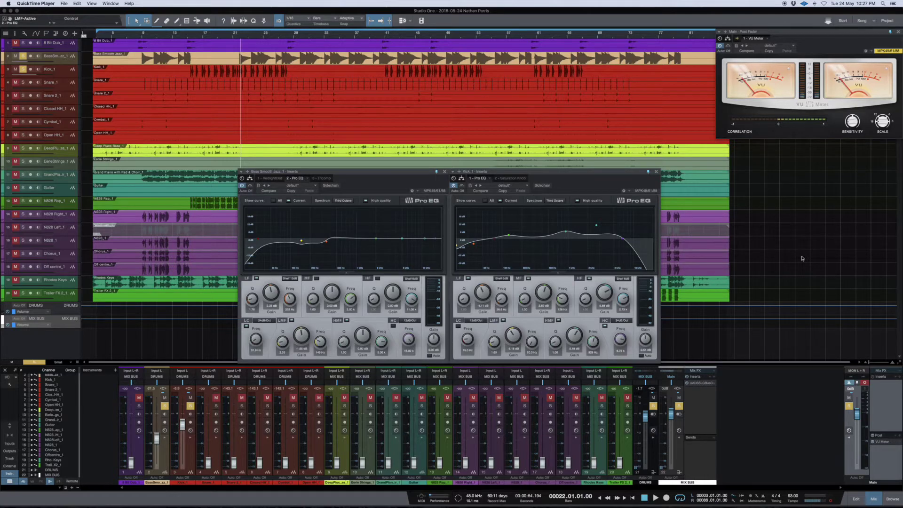
Step: Switch focus back and forth between the bass and Kick_1 Pro EQ windows
left_click(378, 176)
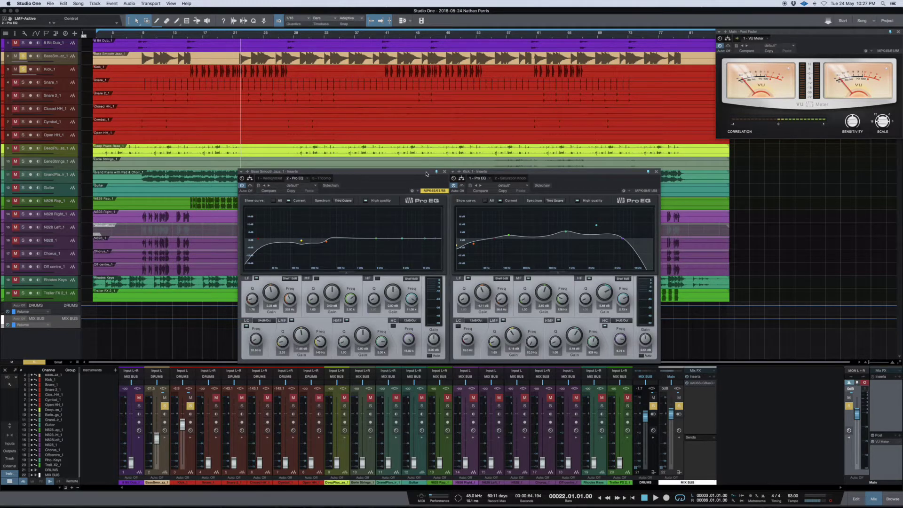
left_click(547, 174)
left_click(357, 175)
left_click(561, 172)
left_click(290, 321)
Step: Select the Open HH_1 channel, then the Kick_1 to Open HH_1 drum channels, then bass
left_click(314, 449)
left_click(191, 450, "shift")
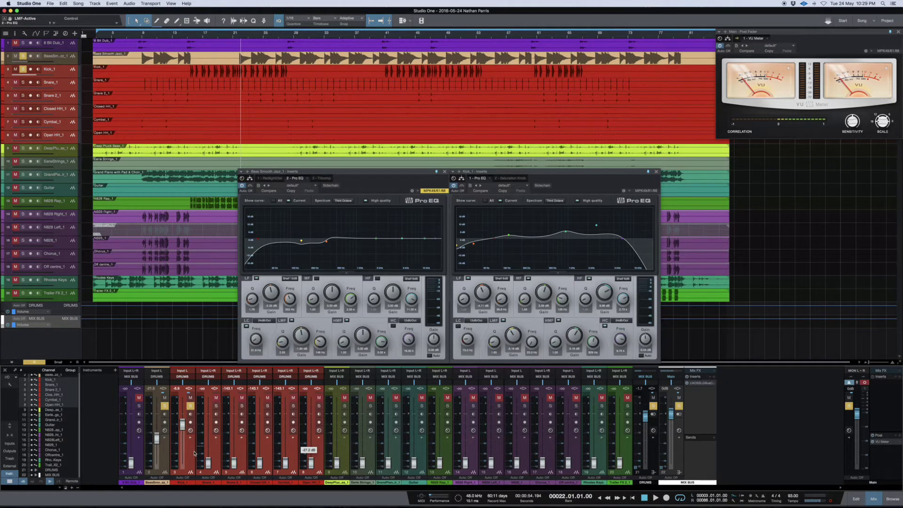
left_click(168, 446)
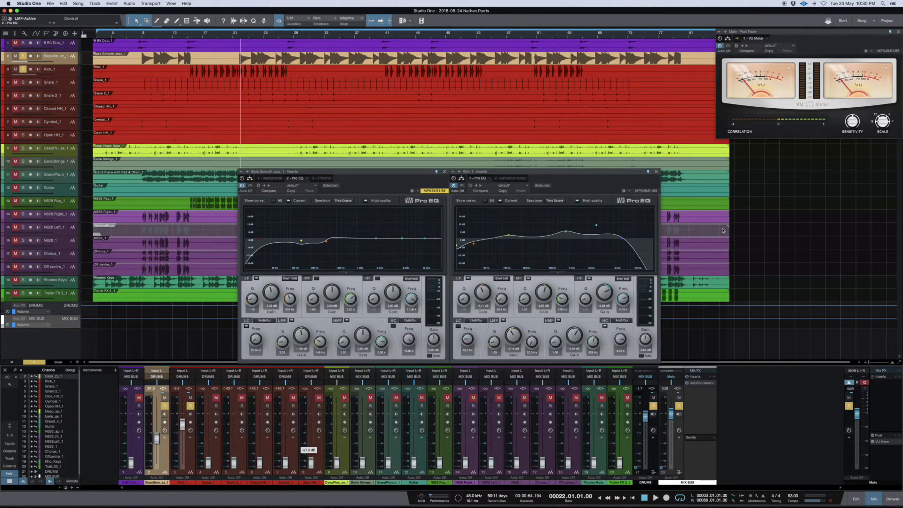
Step: Select every event, lower their gain by 15.6 dB, and close the VU meter
left_click(382, 47)
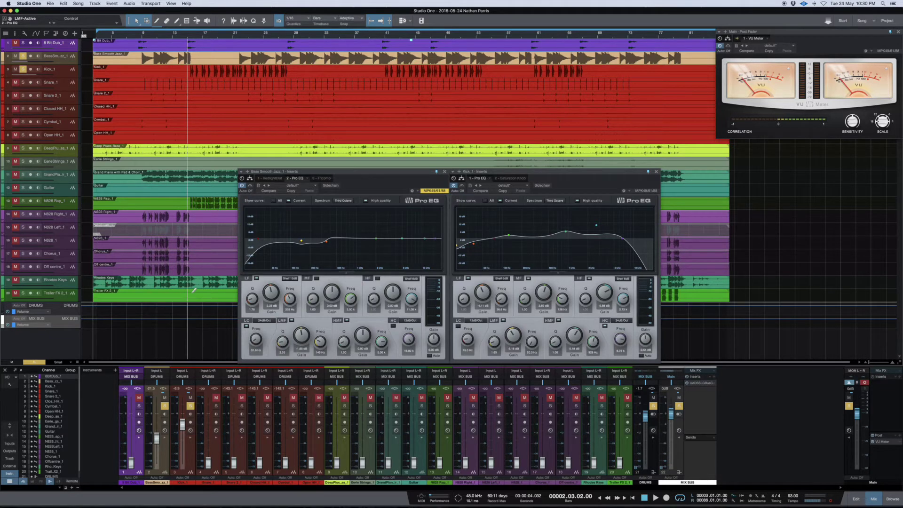
key("ctrl+a")
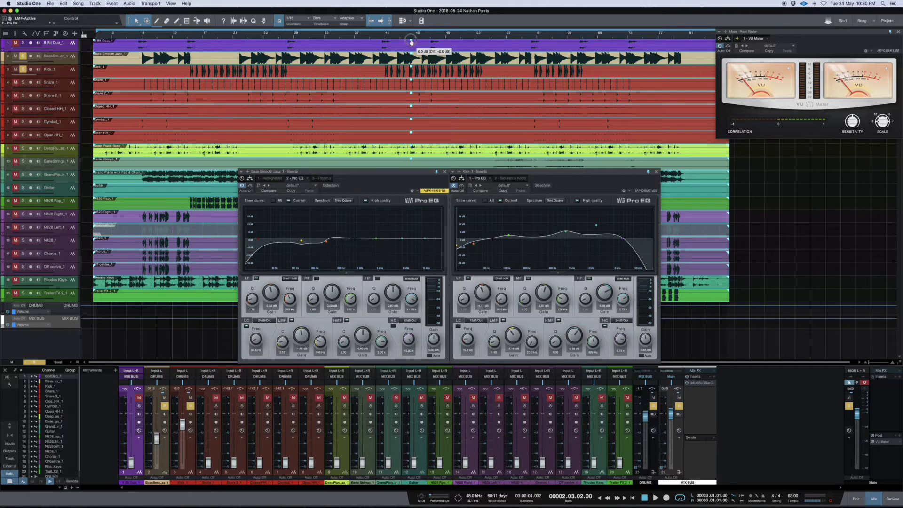
left_click_drag(411, 41, 411, 42)
left_click(890, 443)
Step: Reopen the VU meter, expand the DRUMS bus inserts, and open its H-Comp compressor
left_click(883, 443)
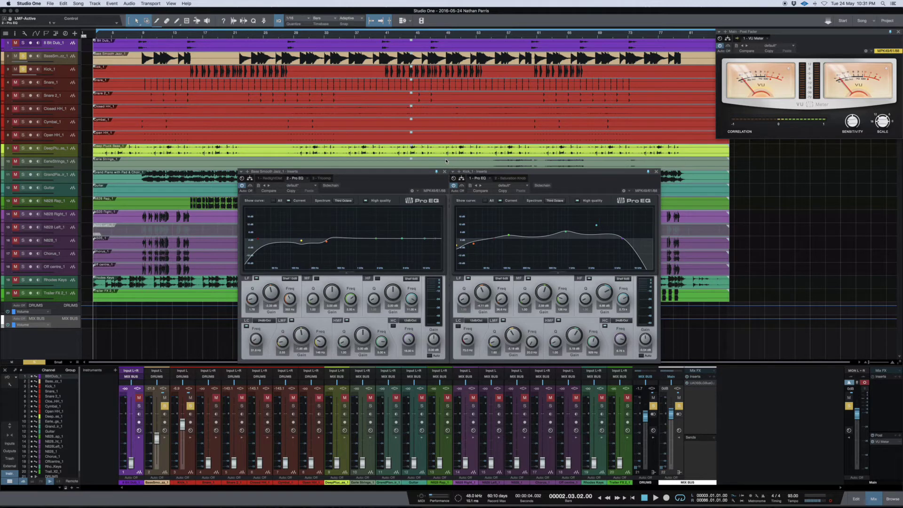
left_click(384, 173)
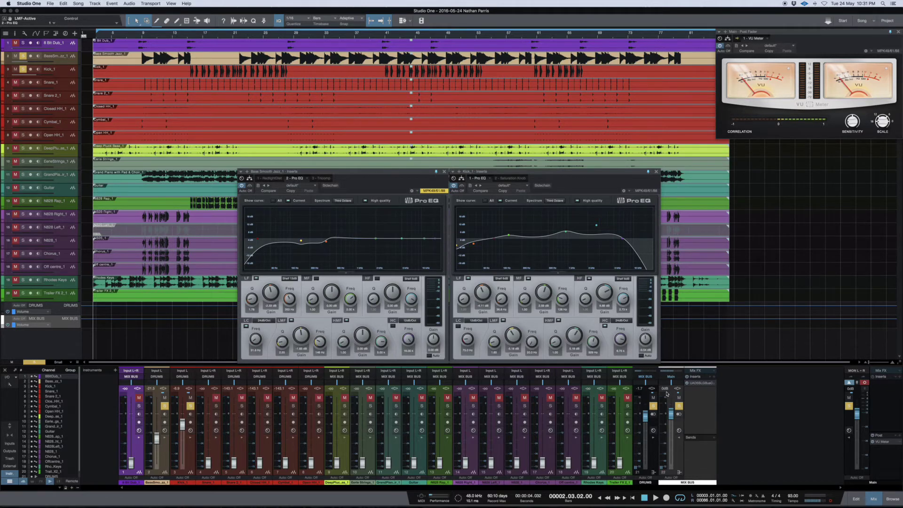
left_click(653, 438)
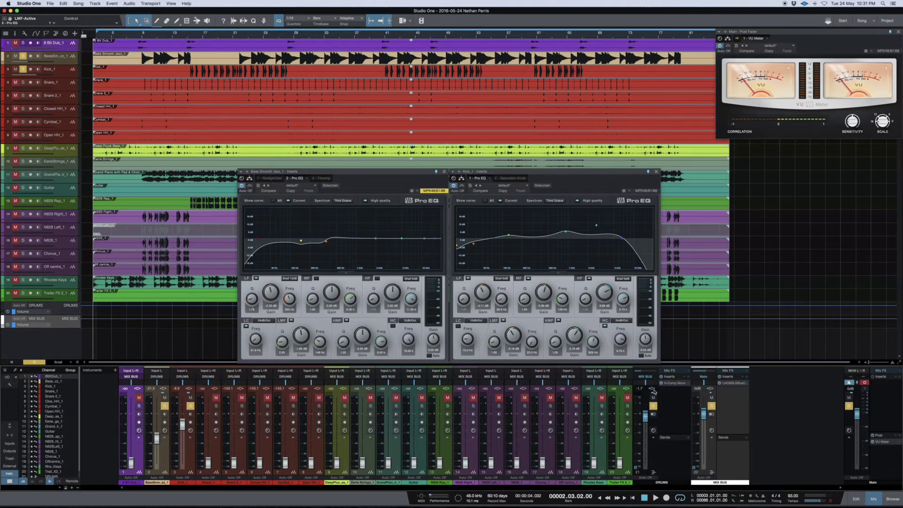
left_click(682, 383)
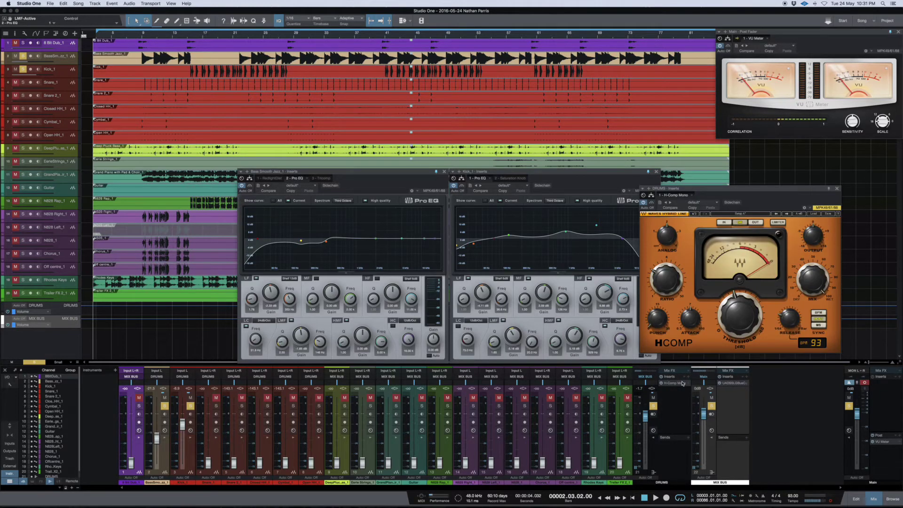
Step: Close the H-Comp window, select the MIX BUS channel, and collapse its effects panel
left_click(836, 189)
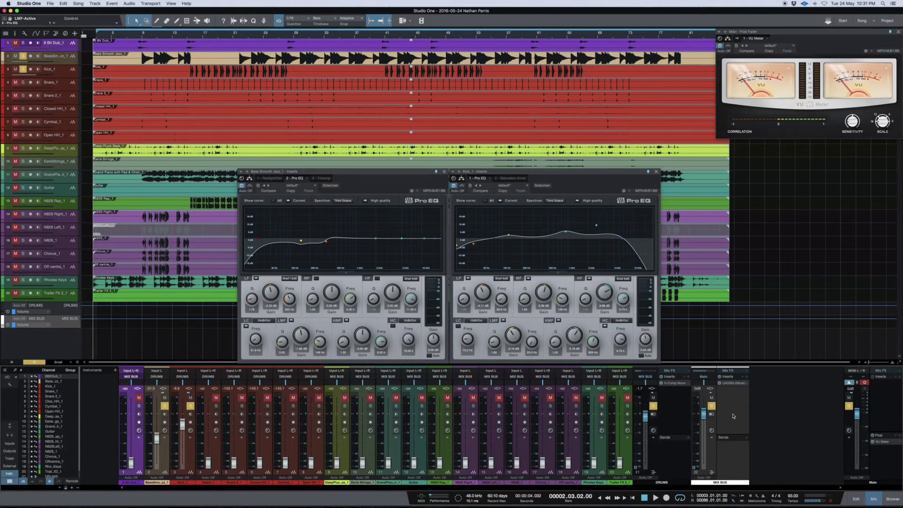
left_click(706, 434)
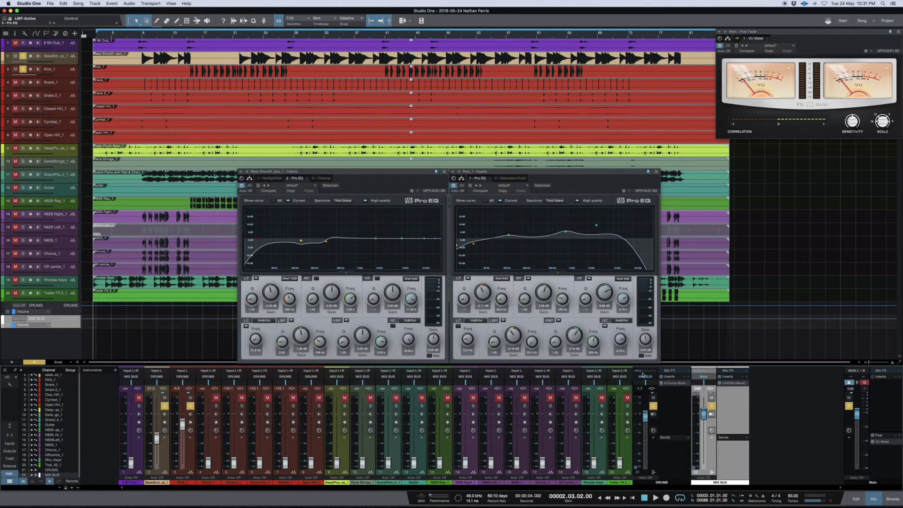
left_click(713, 438)
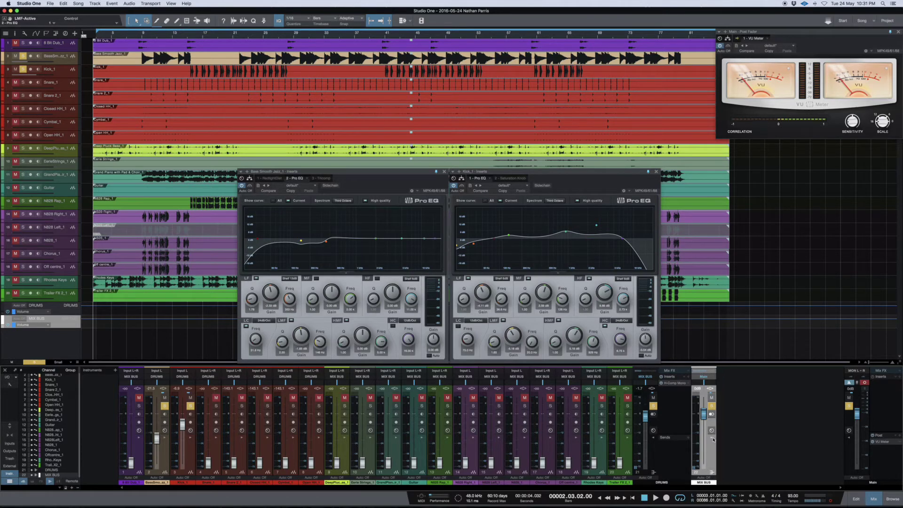
left_click(624, 450)
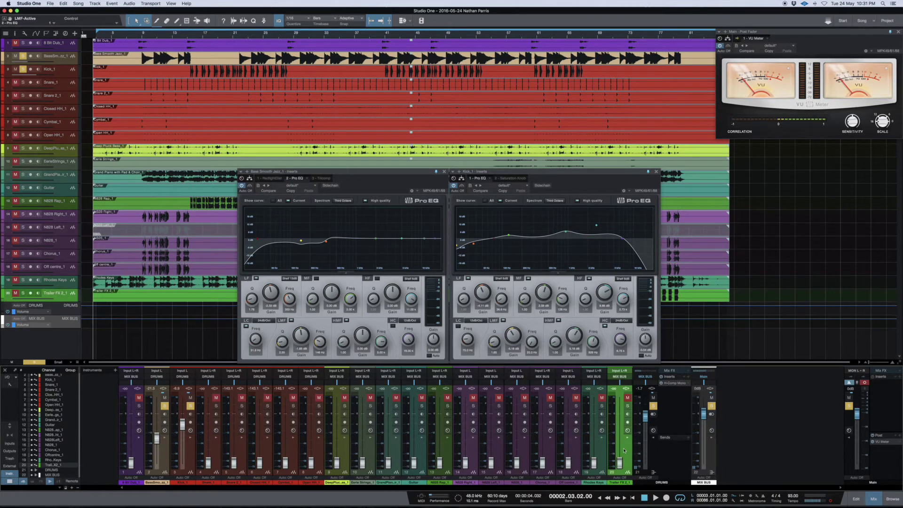
left_click(138, 448, "shift")
right_click(139, 447)
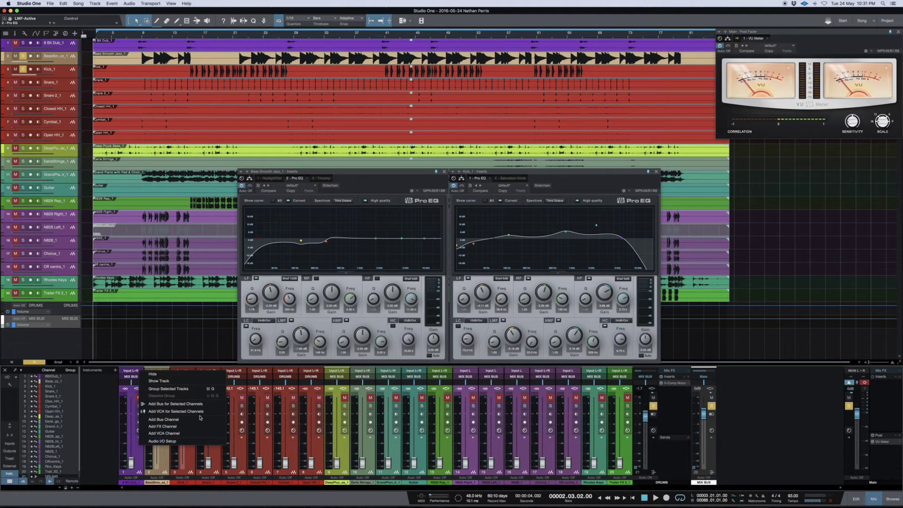
left_click(138, 449)
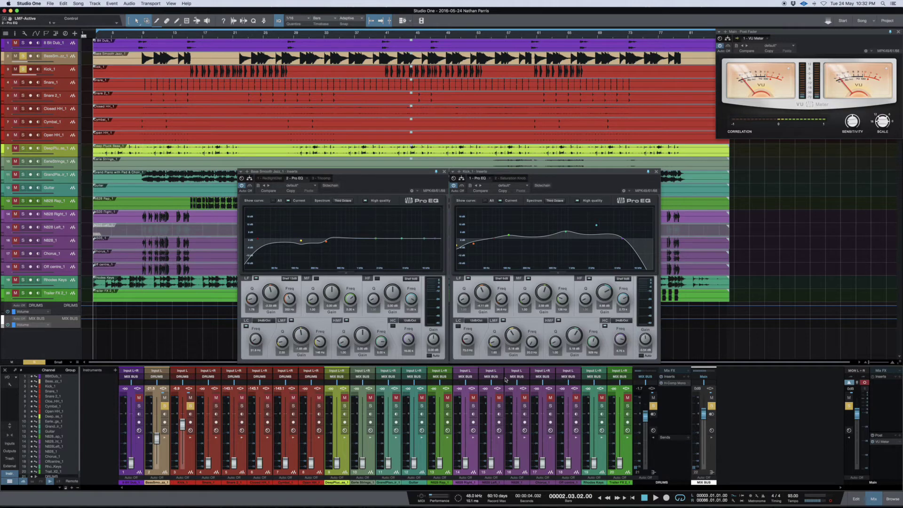
left_click(620, 377)
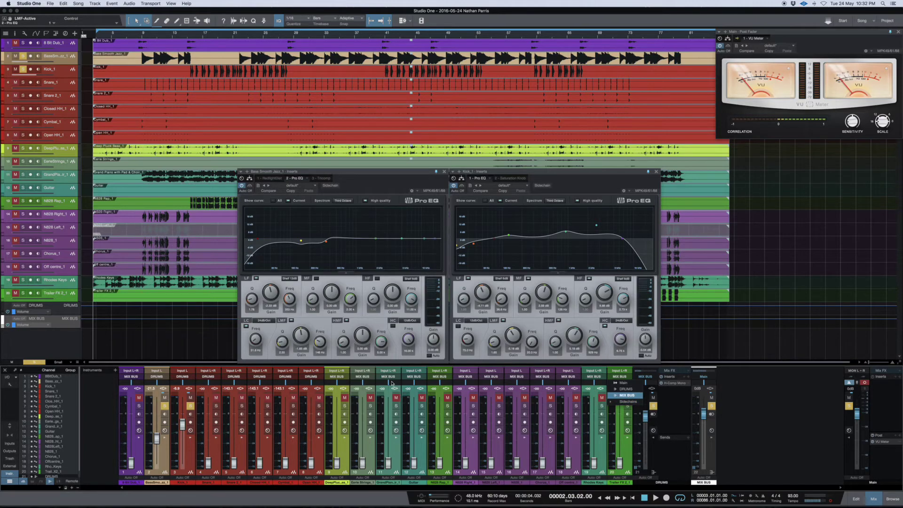
left_click(621, 449)
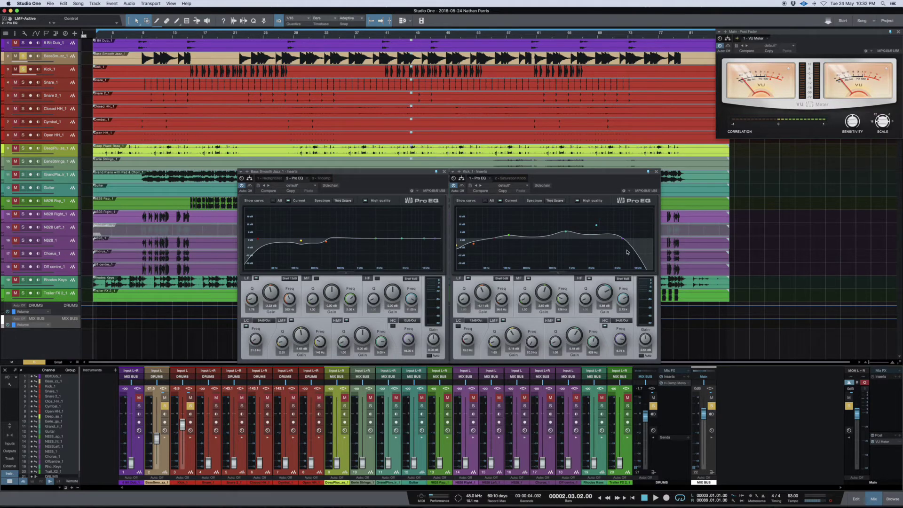
Step: Collapse the MIX BUS insert panel, select the Main channel, and start playback
left_click(596, 180)
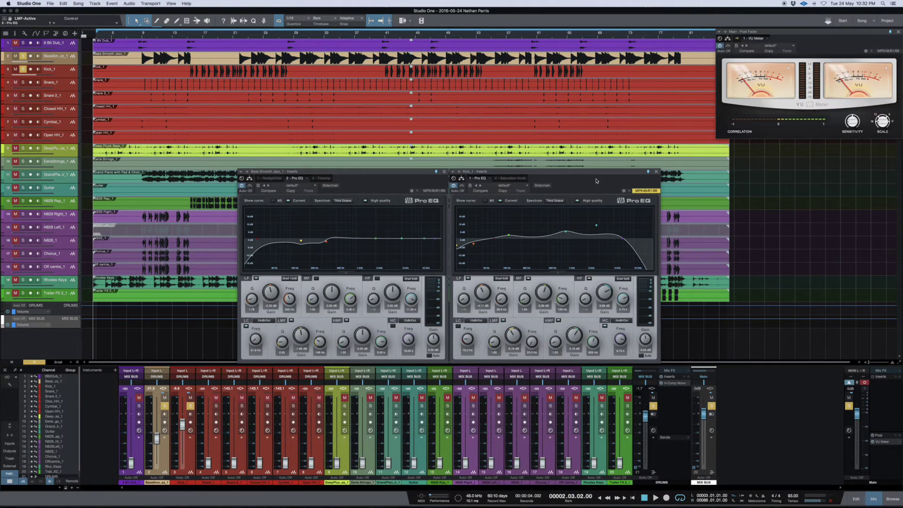
left_click(652, 437)
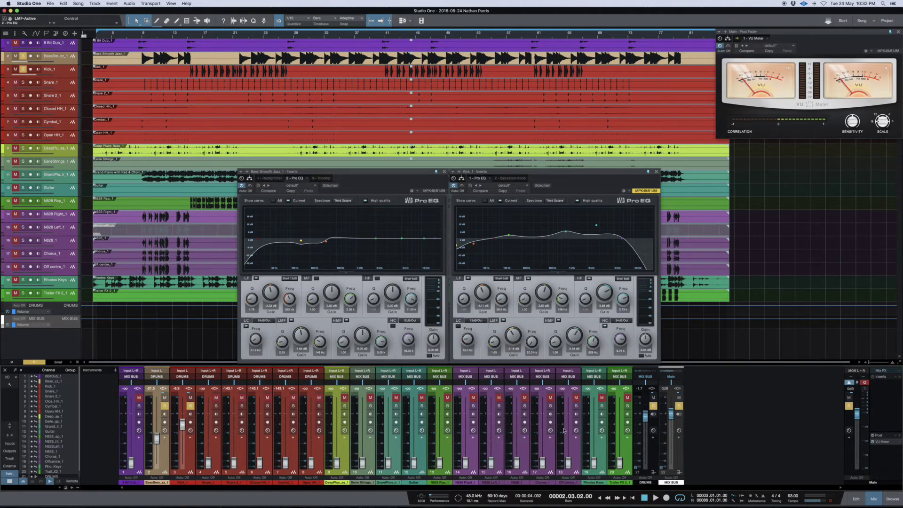
left_click(864, 383)
key("space")
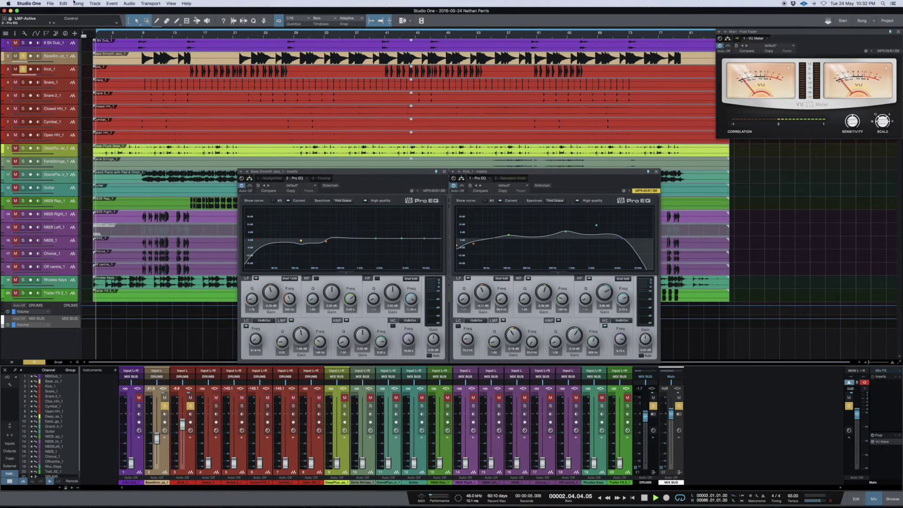
Step: Jump playback to bar 9, then bar 22, and open the MIX BUS SSL G Bus Compressor
left_click(144, 33)
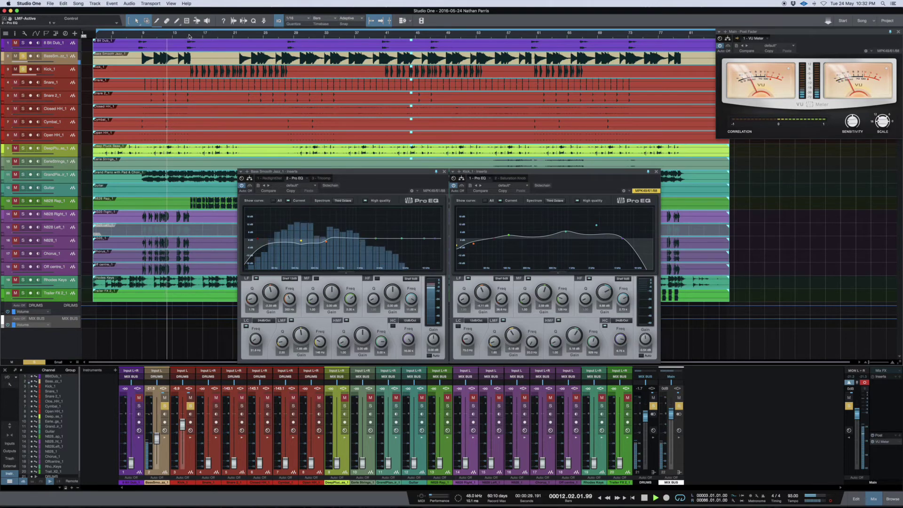
left_click(243, 33)
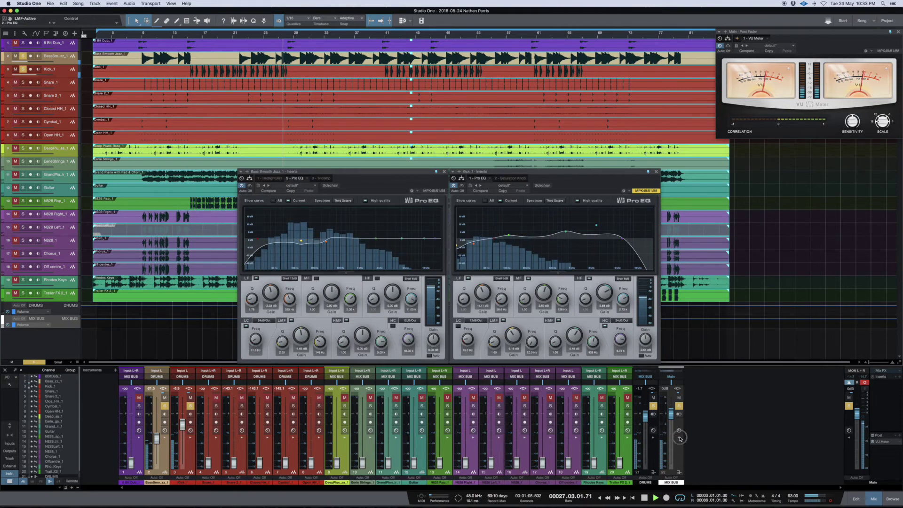
left_click(703, 382)
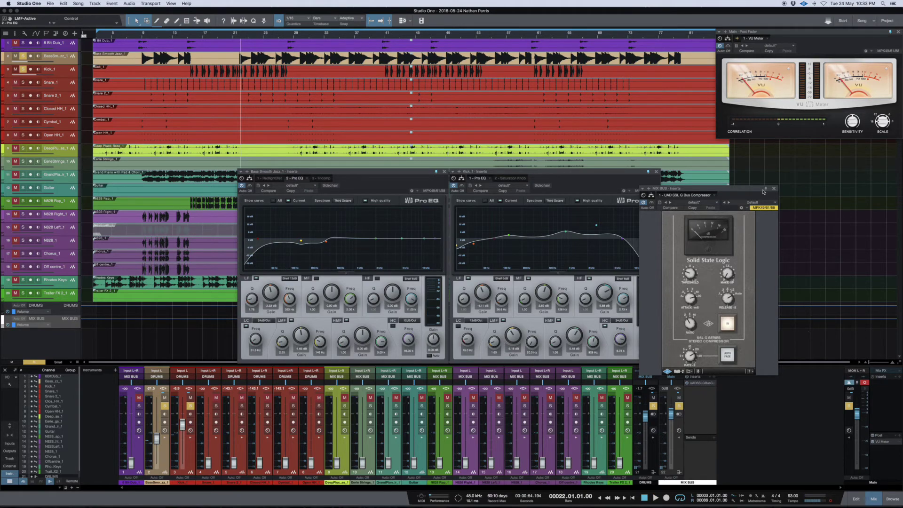
Step: Move the SSL compressor window right and close it, then expand the bass channel's inserts
left_click_drag(737, 191, 841, 162)
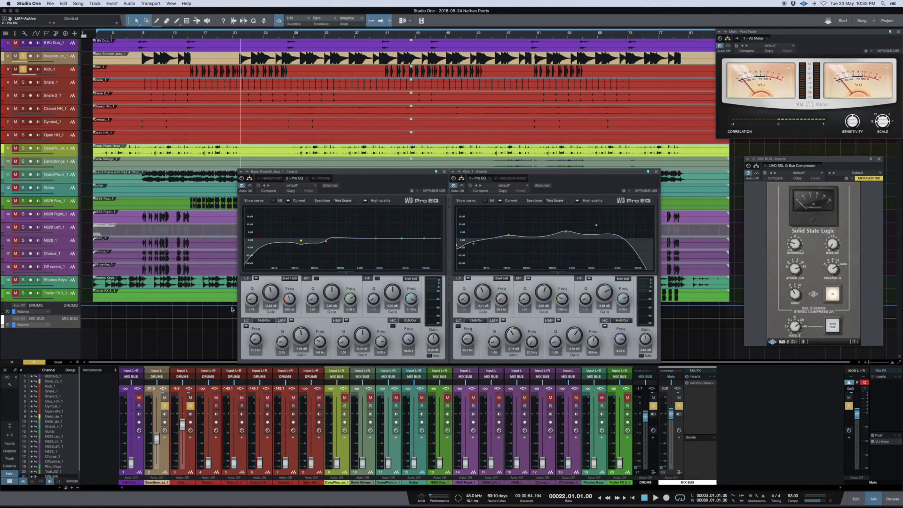
left_click(879, 159)
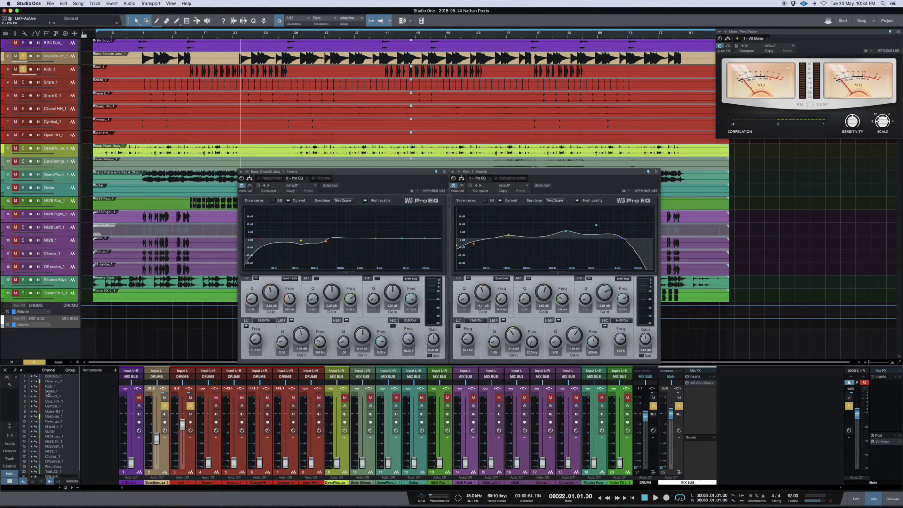
left_click(165, 444)
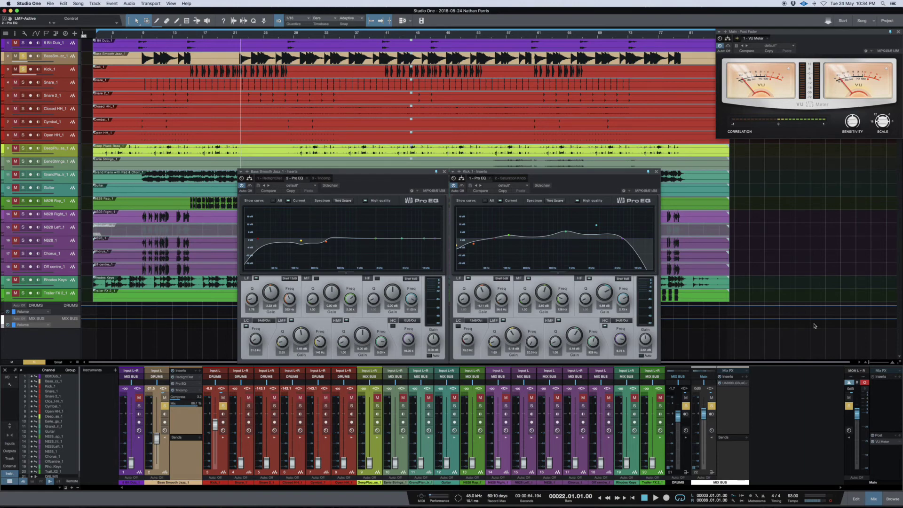
Step: Select the MIX BUS and open, then close, its SSL compressor window
left_click(737, 384)
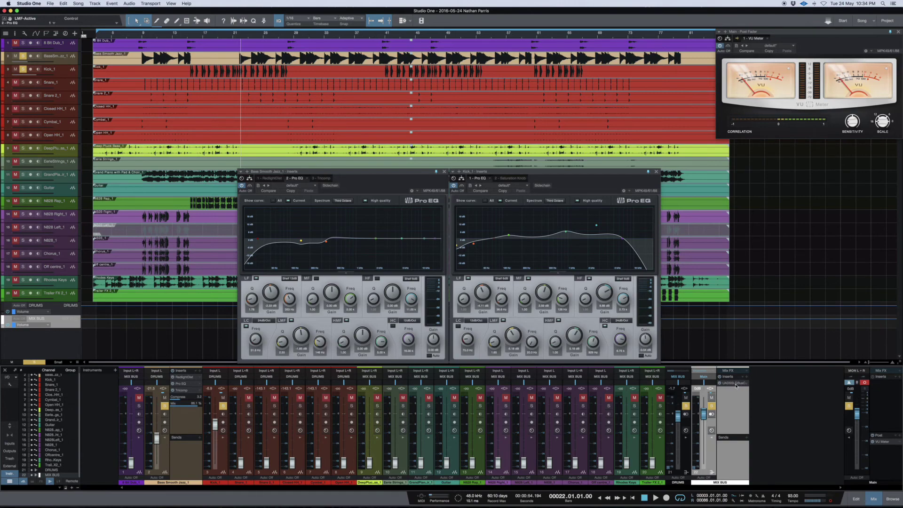
double_click(737, 384)
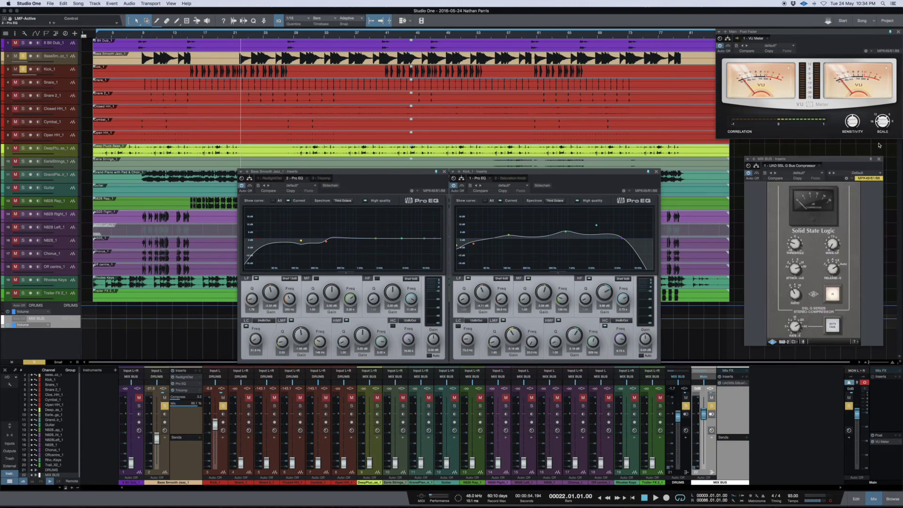
left_click(879, 159)
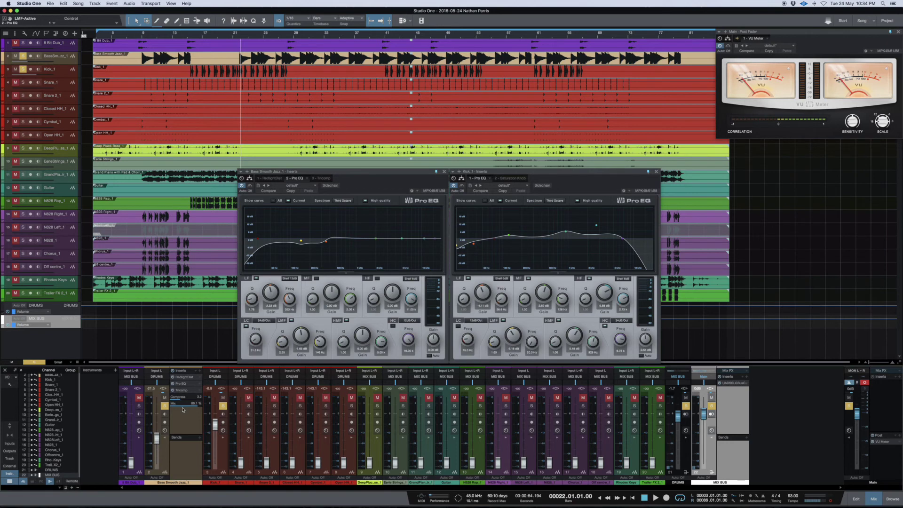
Step: Expand the MIX BUS compressor insert from its context menu, then collapse and re-expand the panel
right_click(732, 386)
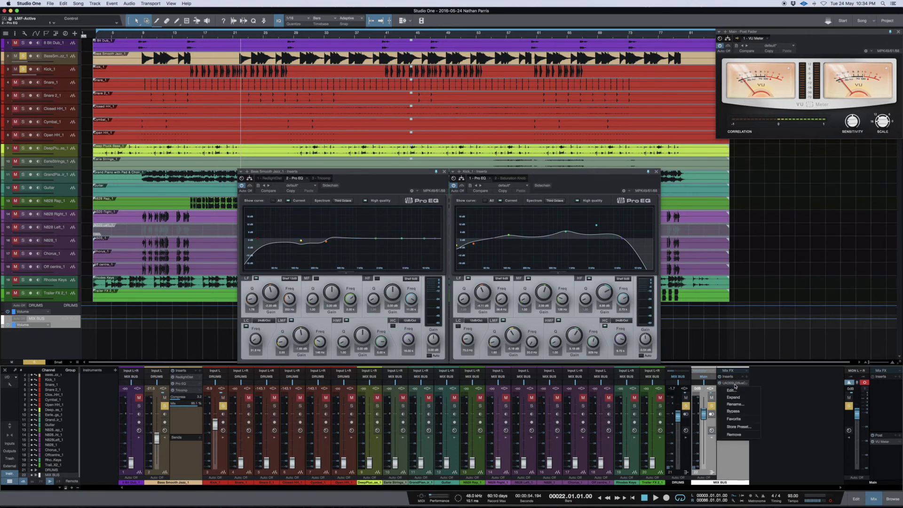
left_click(744, 398)
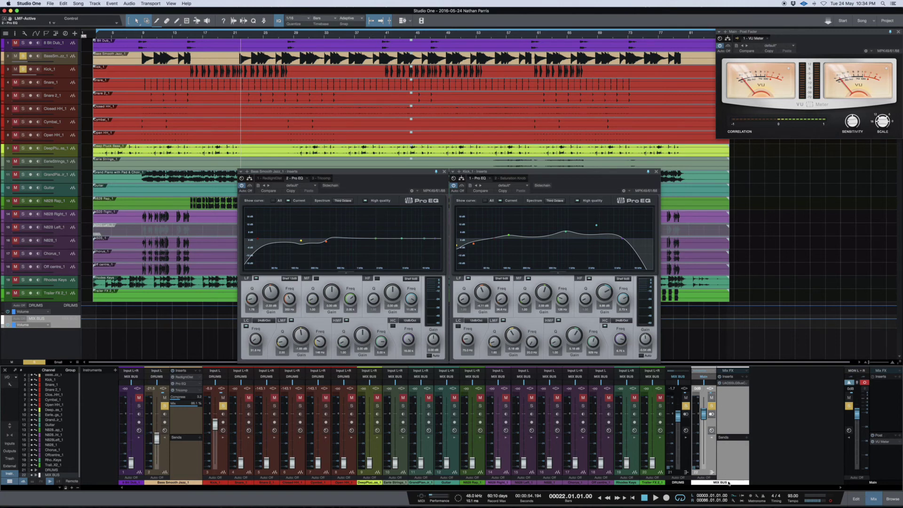
left_click(712, 430)
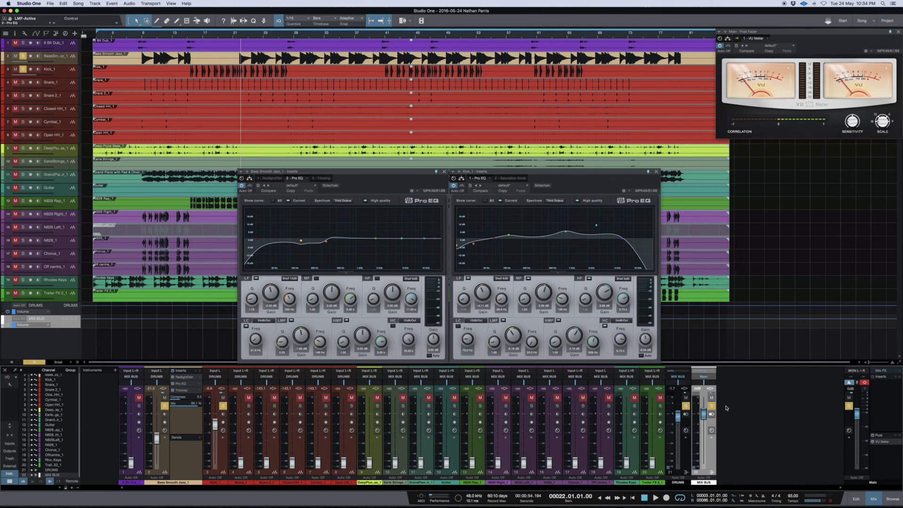
left_click(711, 439)
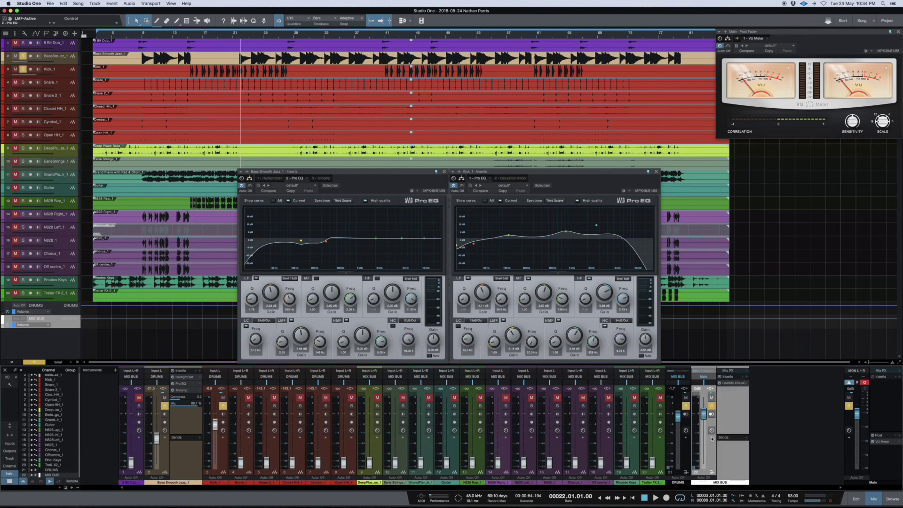
left_click(732, 382)
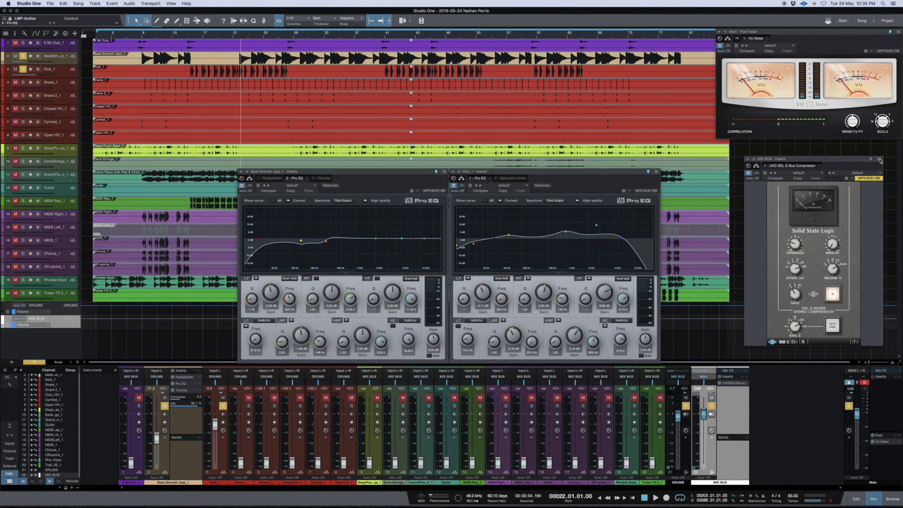
left_click(881, 161)
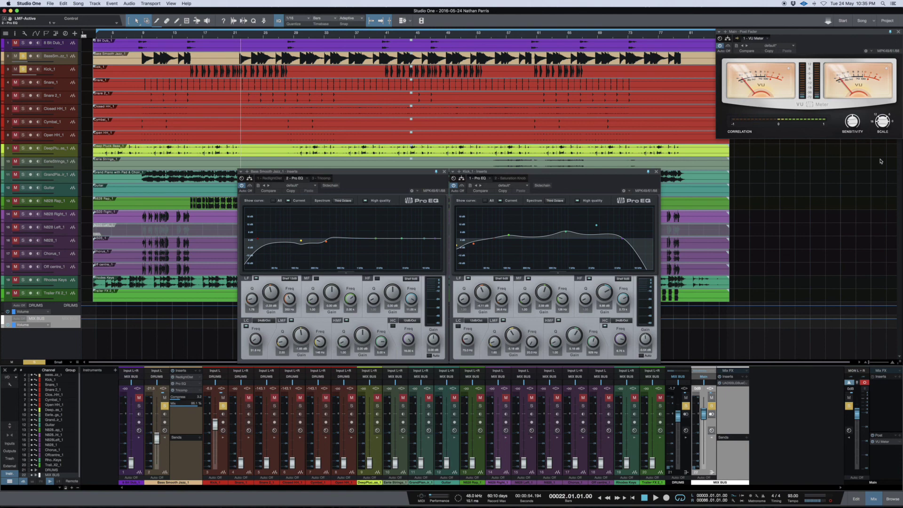